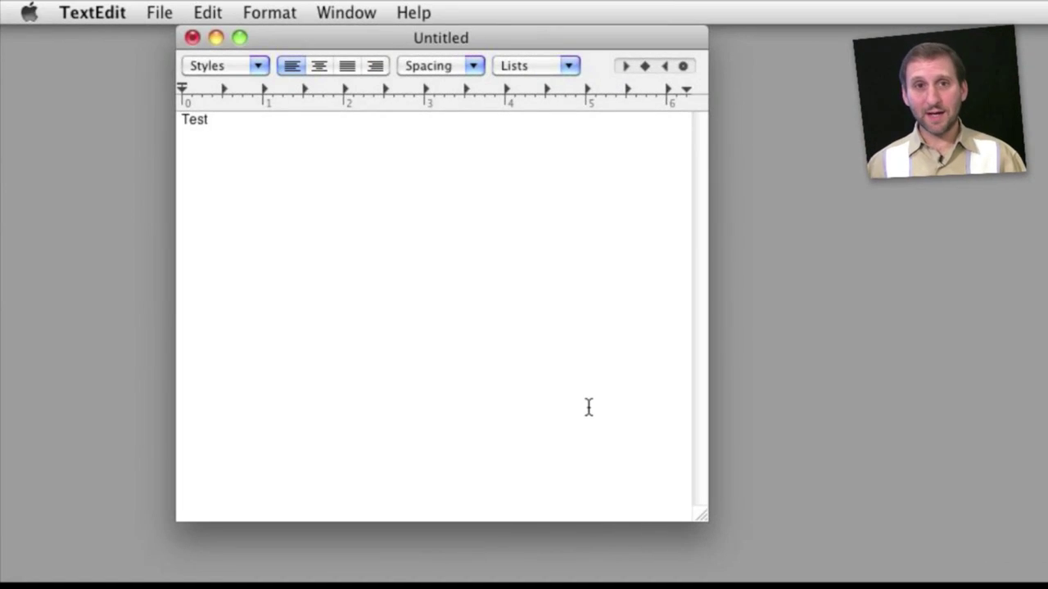
Step: Open the print dialog and review printer 10.0.1.211's paper sizes, keeping US Letter
{"action": "key", "text": "super+p"}
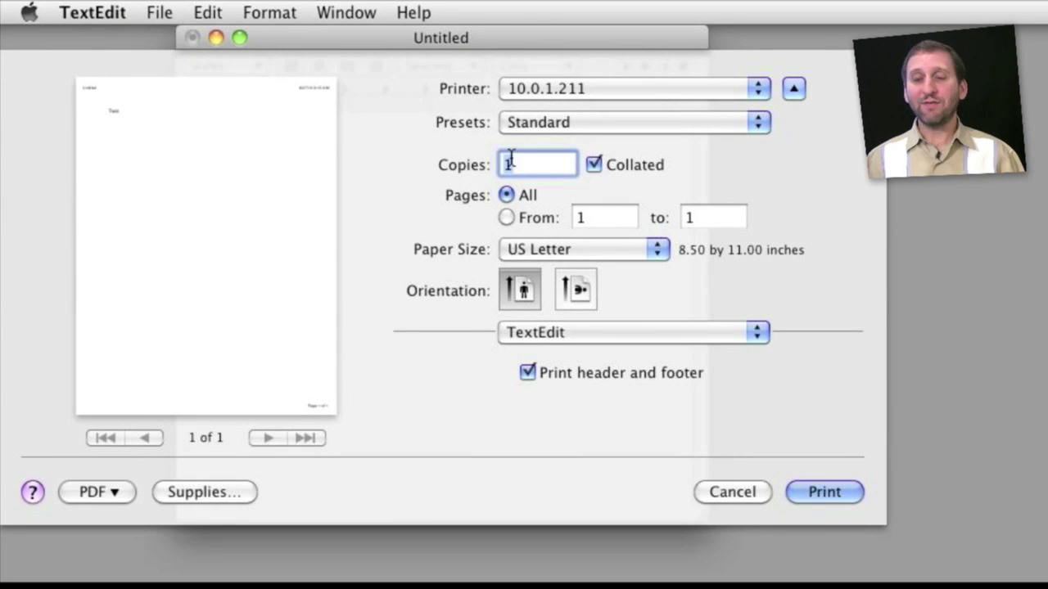
{"action": "left_click", "coordinate": [545, 93]}
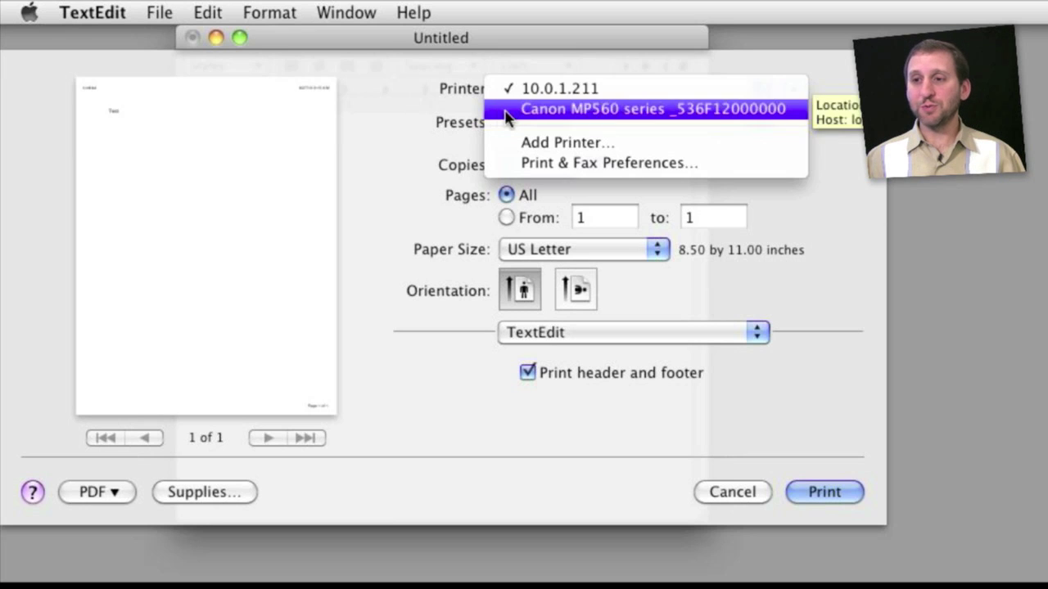
{"action": "left_click", "coordinate": [385, 85]}
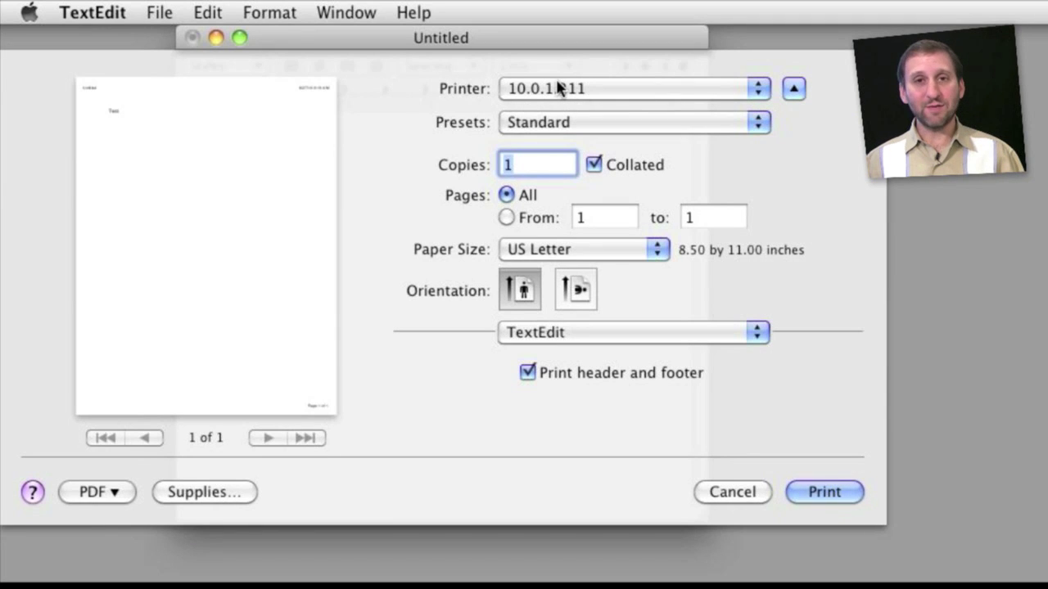
{"action": "left_click", "coordinate": [535, 254]}
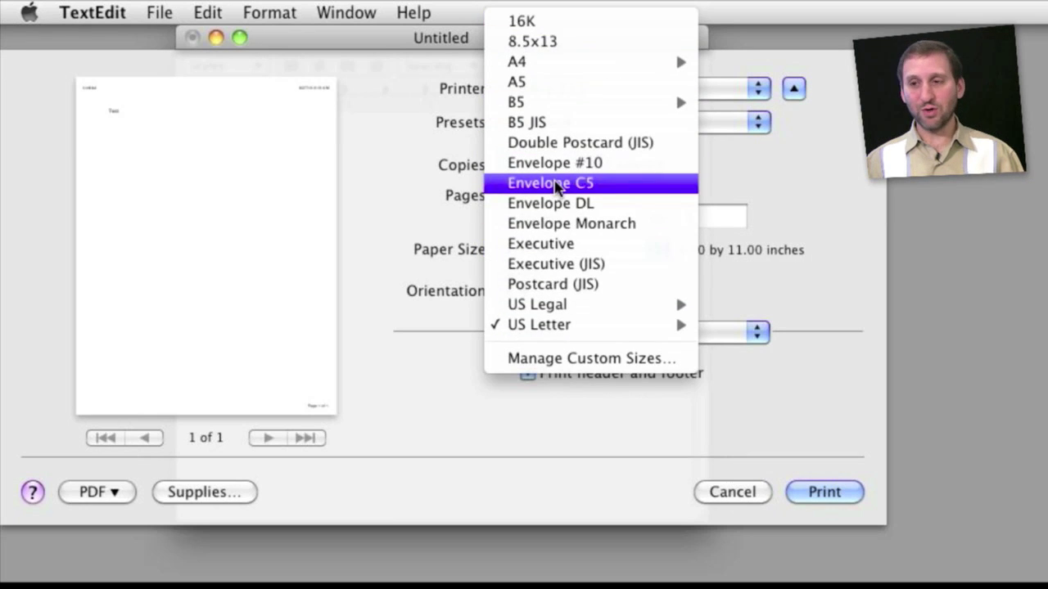
{"action": "mouse_move", "coordinate": [557, 186]}
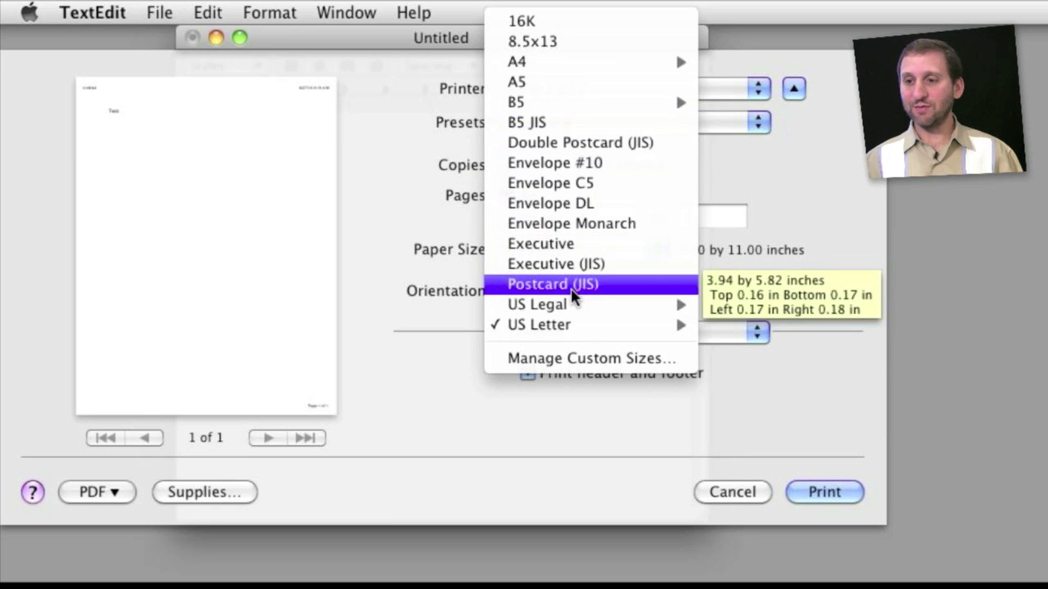
{"action": "left_click", "coordinate": [415, 167]}
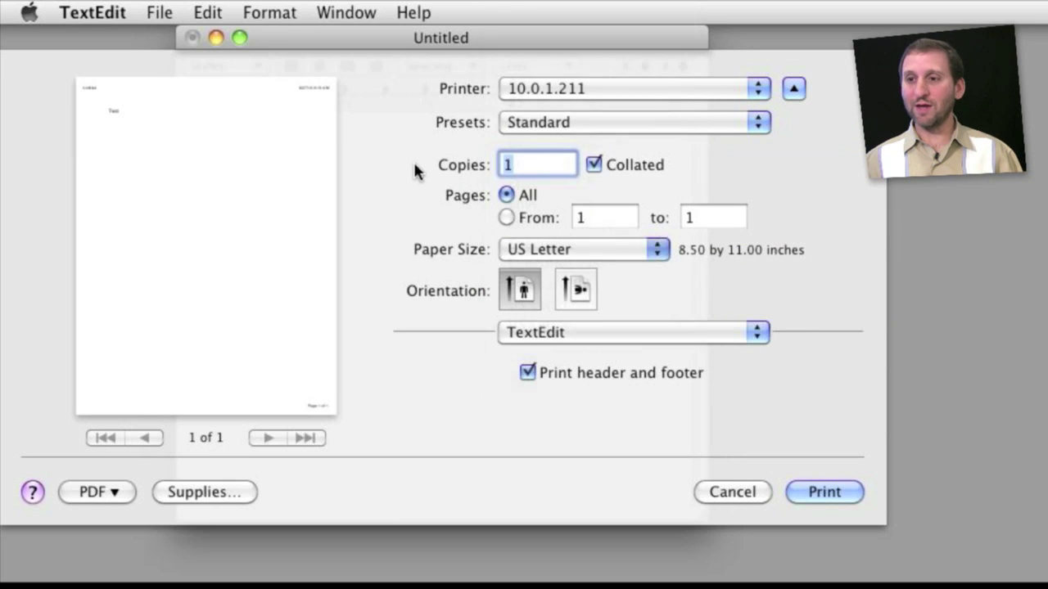
Step: Switch the printer to the Canon MP560 and look over its paper sizes without changing them
{"action": "left_click", "coordinate": [565, 90]}
{"action": "left_click", "coordinate": [566, 116]}
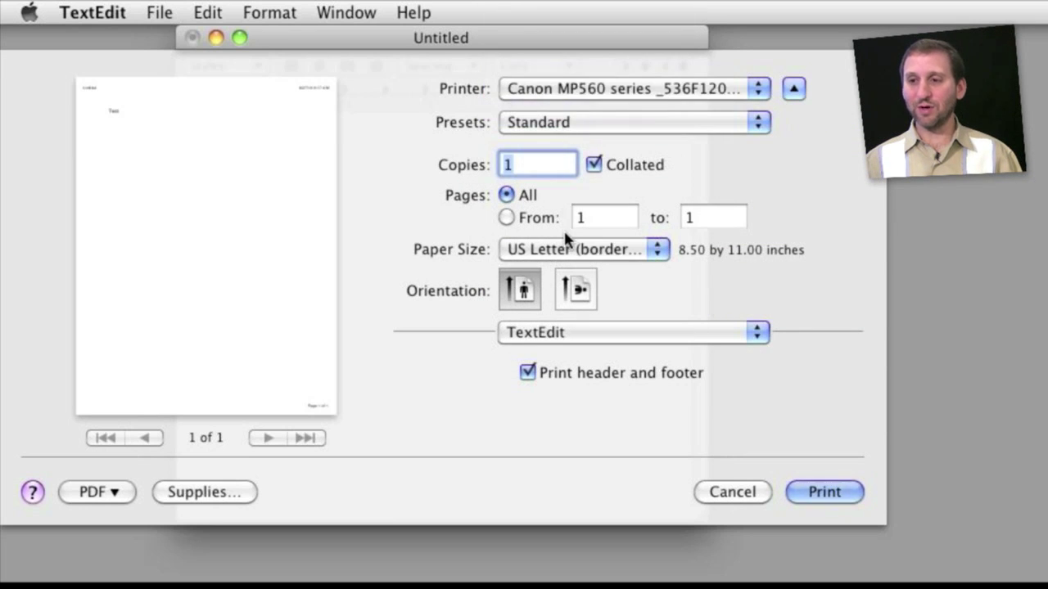
{"action": "left_click", "coordinate": [563, 258]}
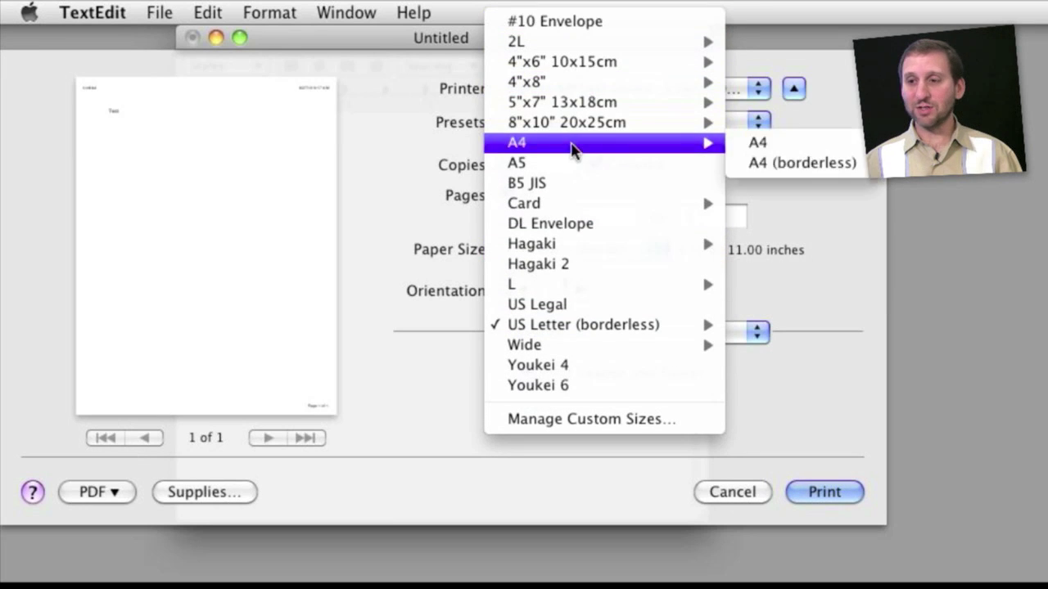
{"action": "mouse_move", "coordinate": [569, 143]}
{"action": "key", "text": "Escape"}
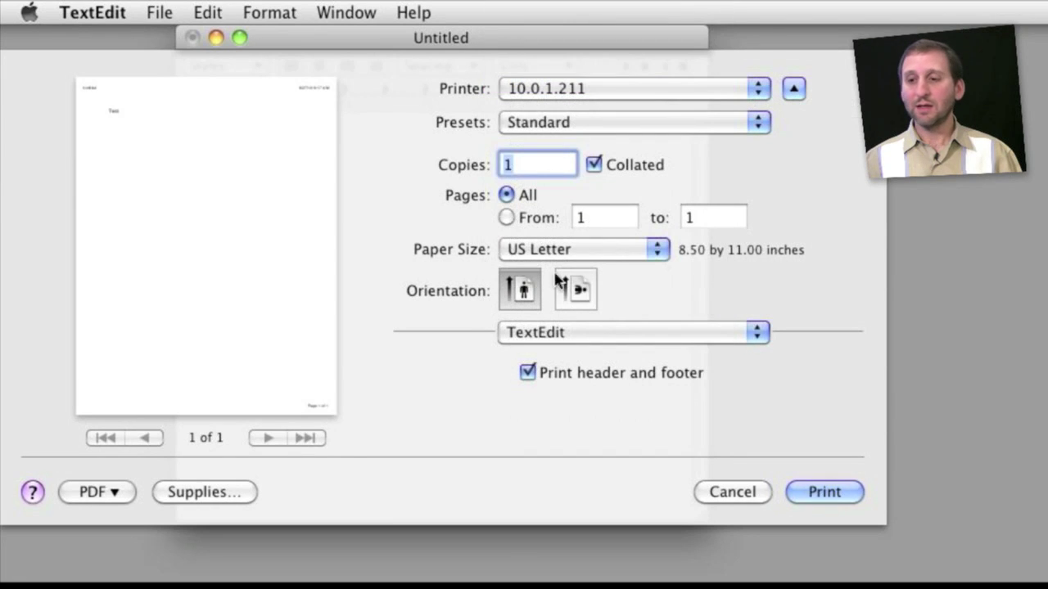
Step: Show the Color/Quality Options panel and review printer resolutions, keeping 600 dpi
{"action": "left_click", "coordinate": [588, 334]}
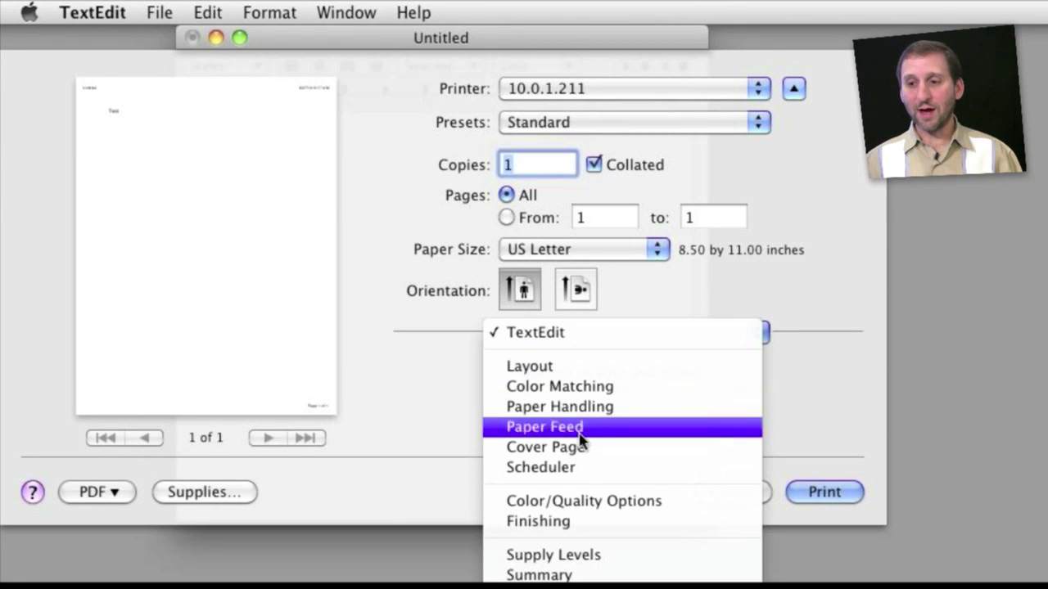
{"action": "left_click", "coordinate": [579, 502]}
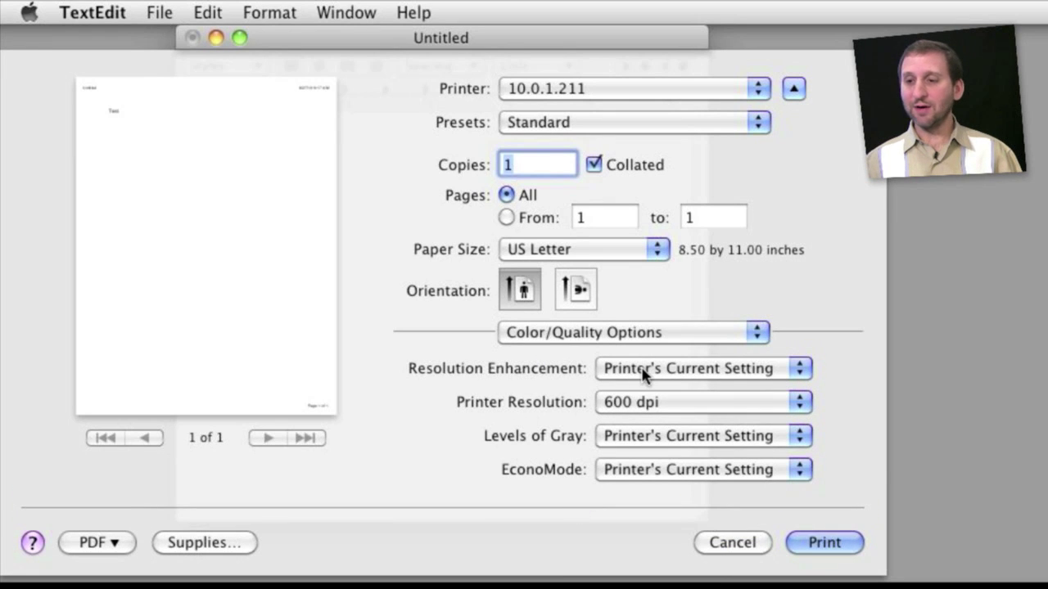
{"action": "left_click", "coordinate": [644, 406]}
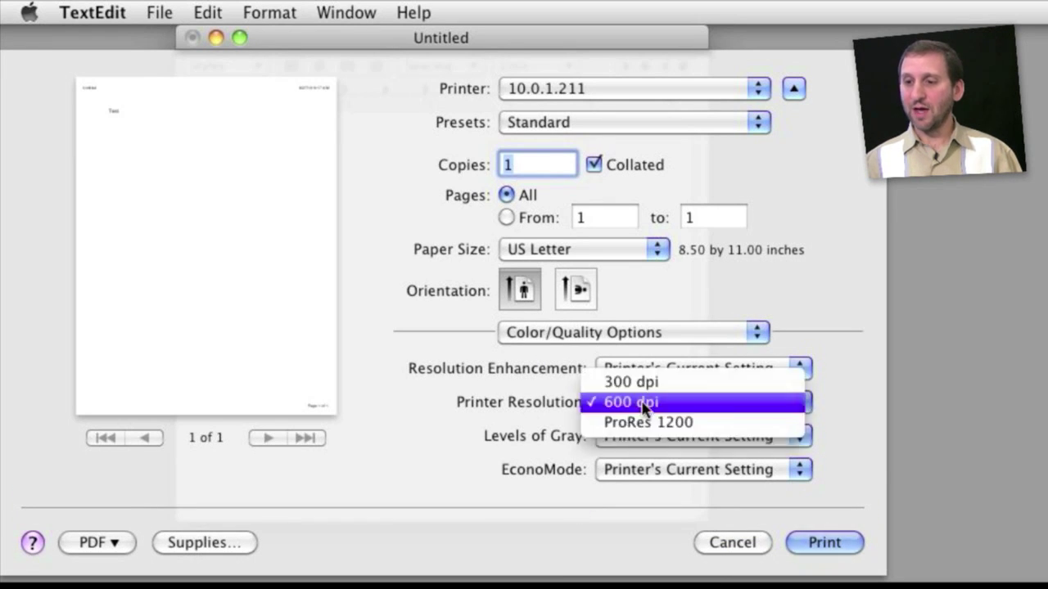
{"action": "left_click", "coordinate": [497, 399]}
Step: Inspect the Resolution Enhancement, Levels of Gray and EconoMode choices without changing them
{"action": "left_click", "coordinate": [683, 374]}
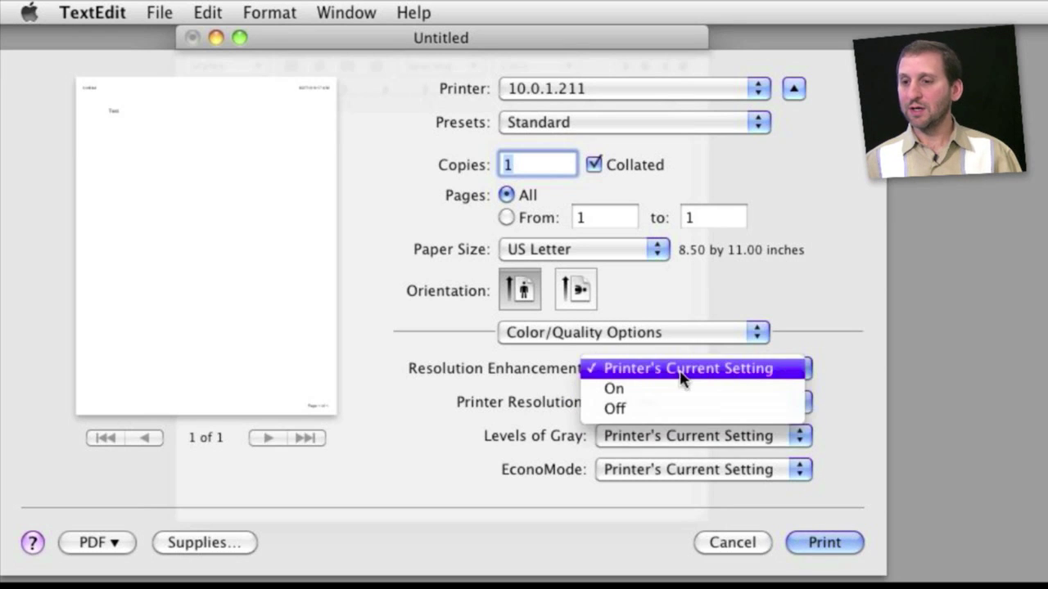
{"action": "left_click", "coordinate": [494, 333]}
{"action": "left_click", "coordinate": [636, 435]}
{"action": "left_click", "coordinate": [496, 437]}
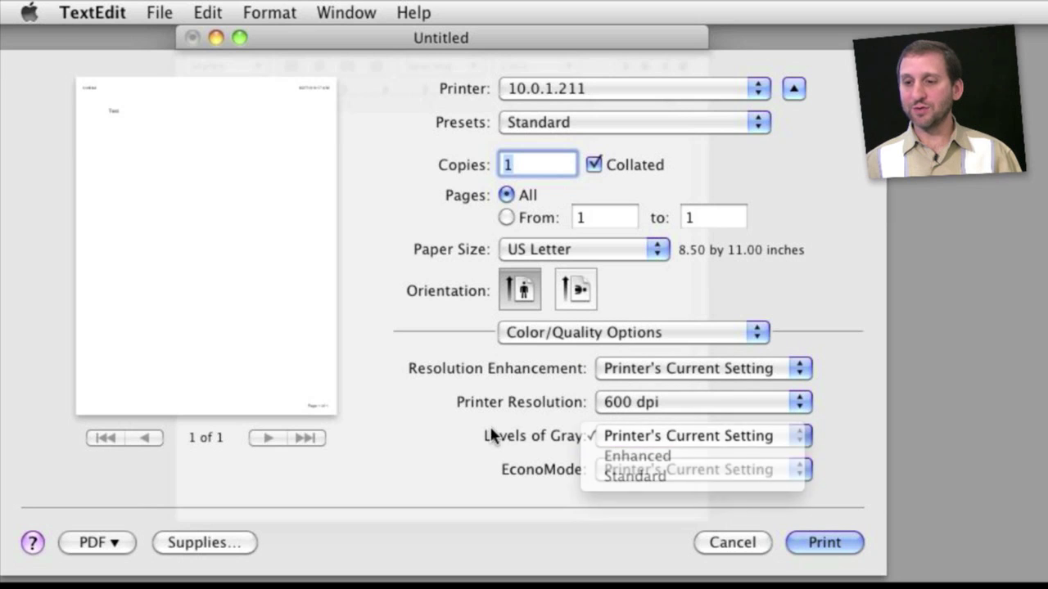
{"action": "left_click", "coordinate": [606, 469]}
{"action": "left_click", "coordinate": [521, 439]}
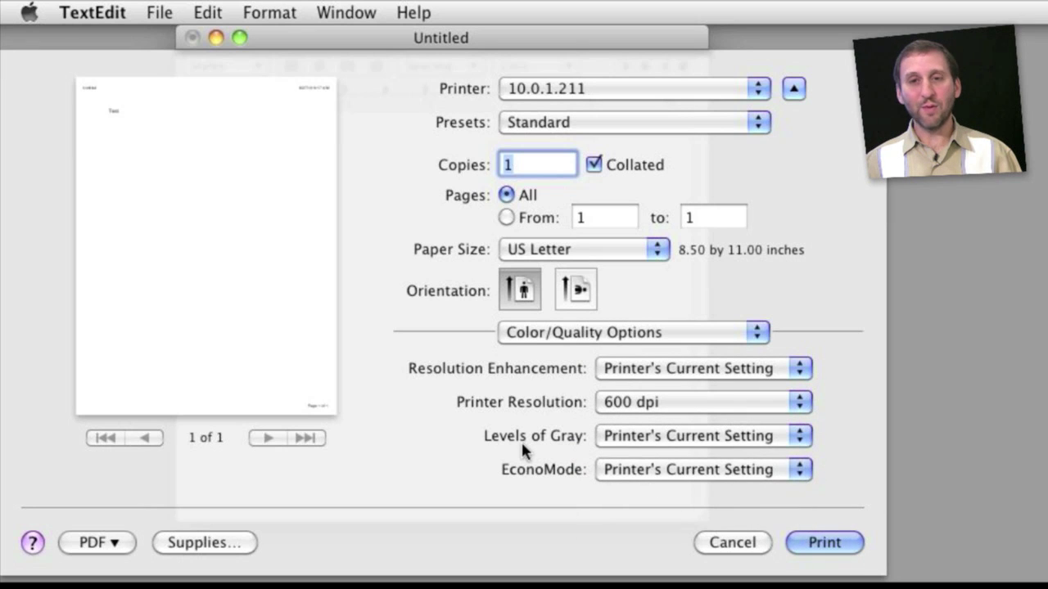
{"action": "left_click", "coordinate": [563, 90]}
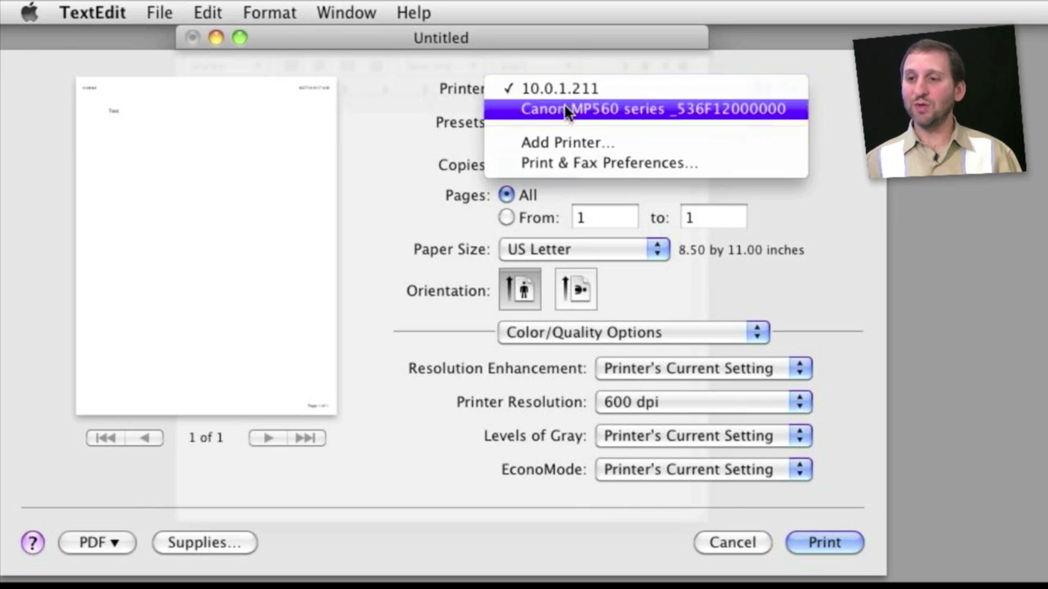
Step: Target the Canon MP560 and review Quality & Media, keeping Plain Paper and Automatically Select
{"action": "left_click", "coordinate": [565, 109]}
{"action": "left_click", "coordinate": [603, 335]}
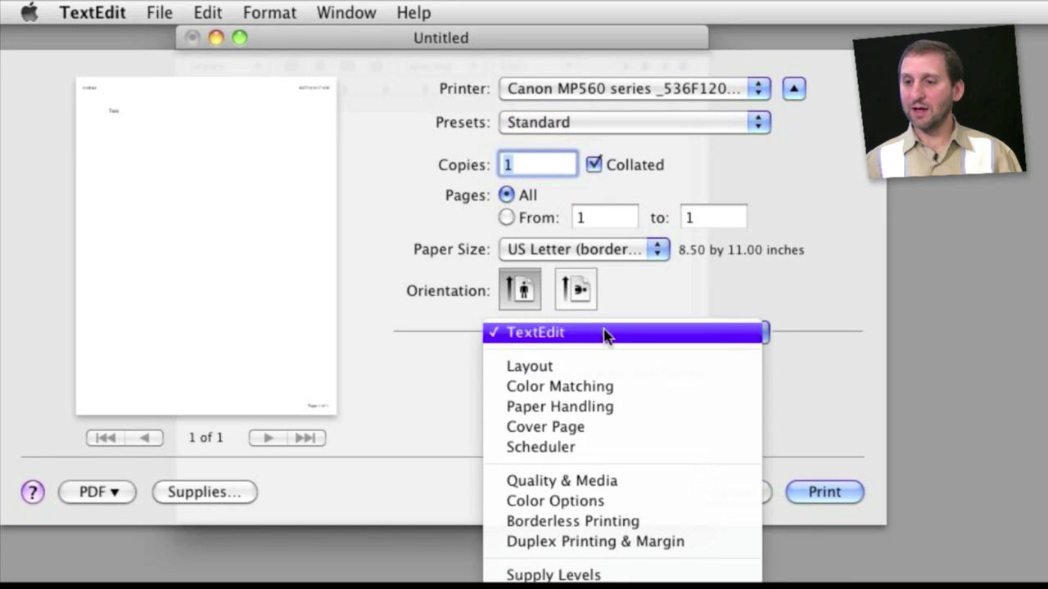
{"action": "left_click", "coordinate": [598, 480]}
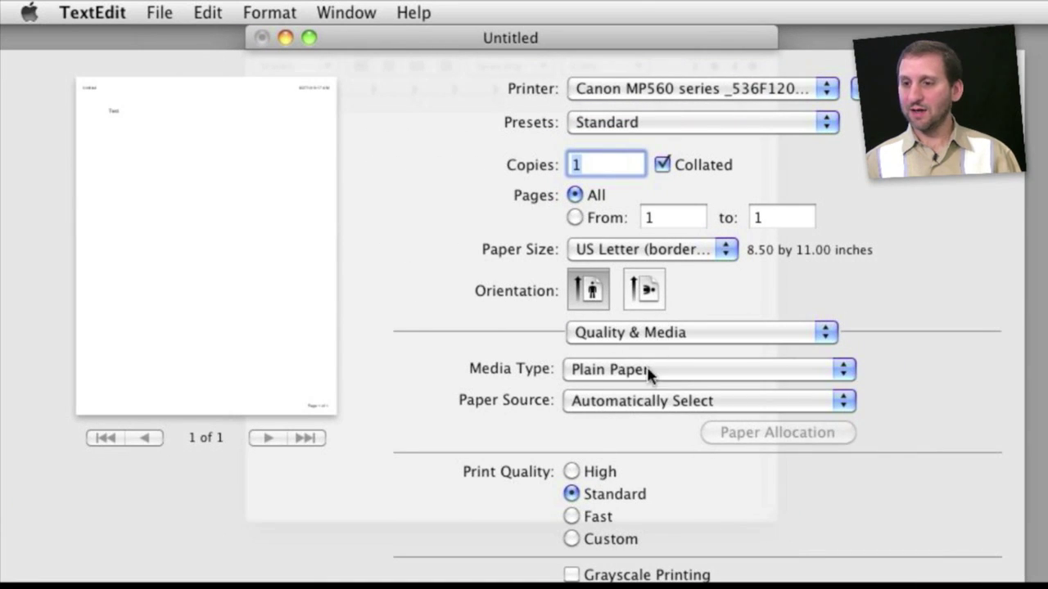
{"action": "left_click", "coordinate": [602, 372]}
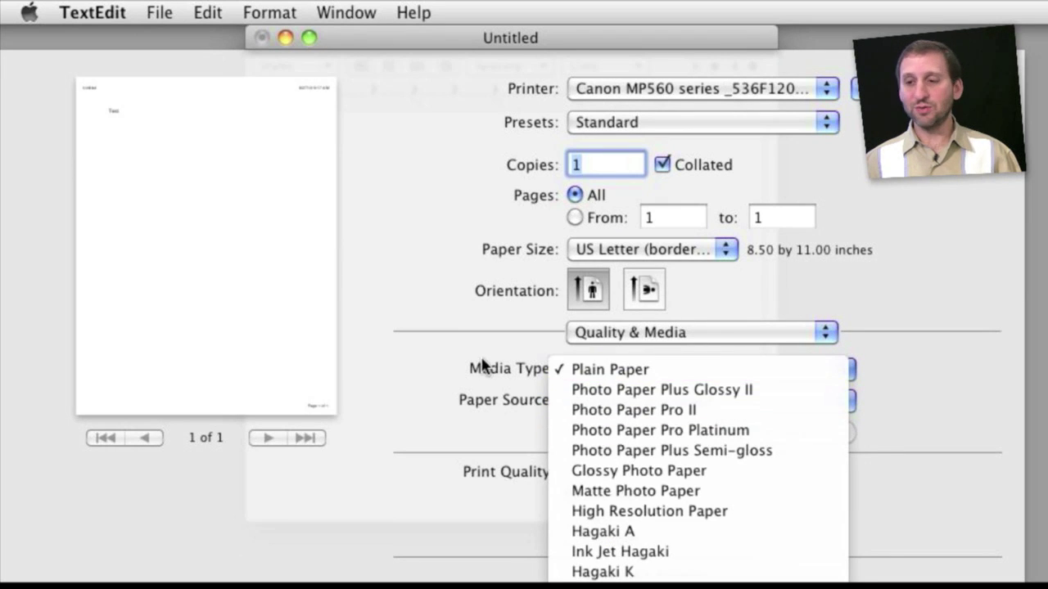
{"action": "left_click", "coordinate": [507, 371]}
{"action": "left_click", "coordinate": [598, 401]}
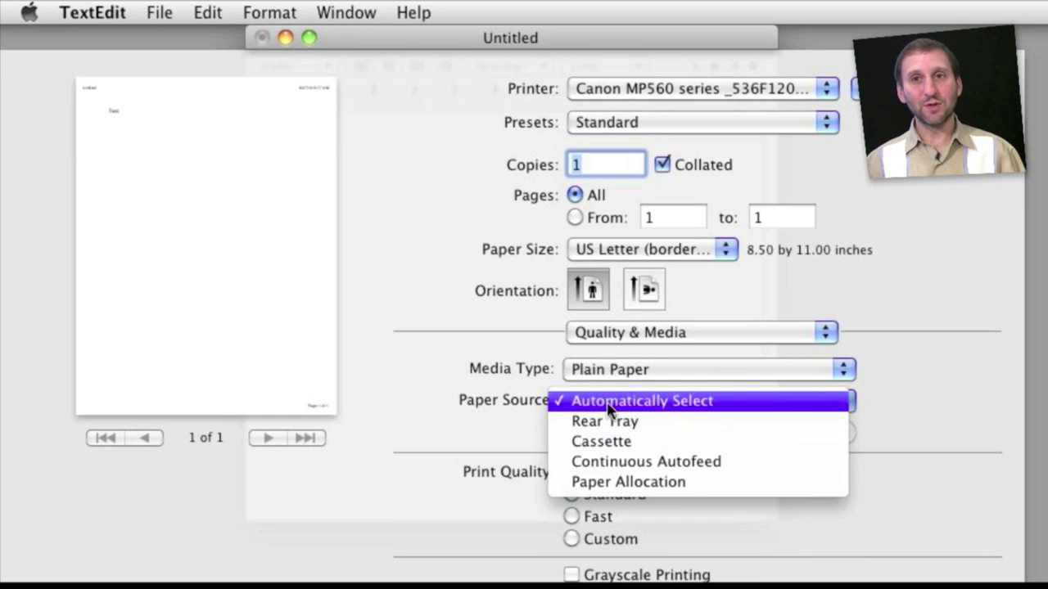
{"action": "left_click", "coordinate": [478, 399]}
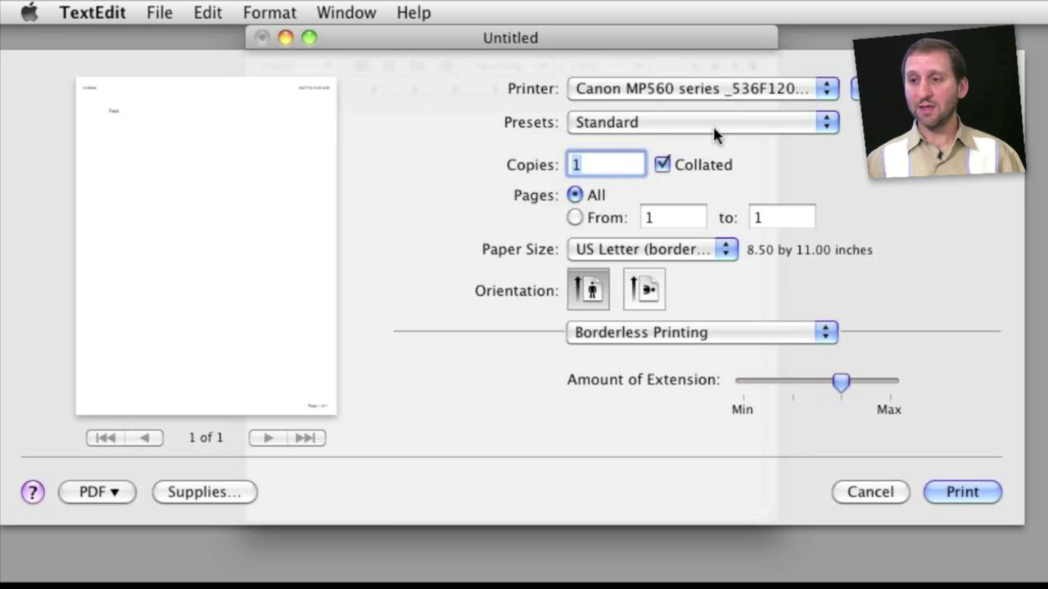
Step: Switch the printer briefly to 10.0.1.211, then back to the Canon MP560 series
{"action": "left_click", "coordinate": [618, 342]}
{"action": "left_click", "coordinate": [618, 342]}
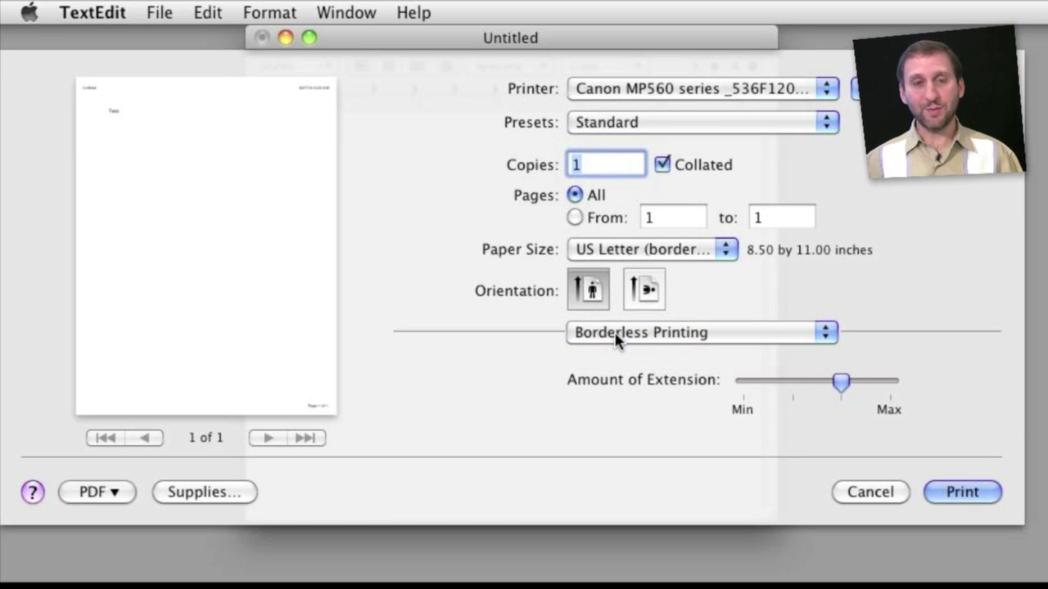
{"action": "left_click_drag", "start_coordinate": [842, 388], "coordinate": [841, 388]}
{"action": "left_click", "coordinate": [779, 89]}
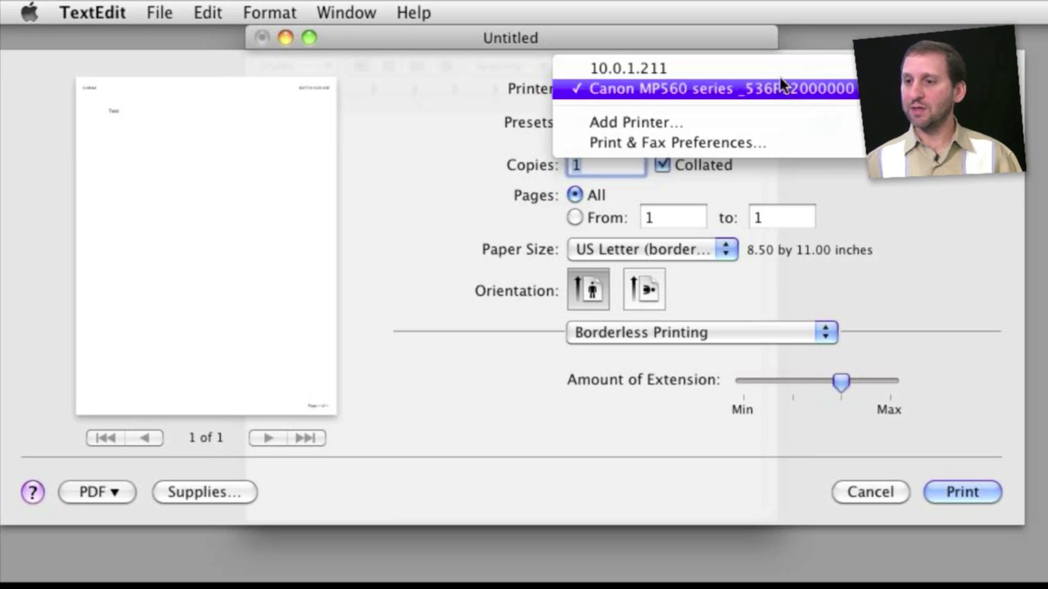
{"action": "left_click", "coordinate": [778, 75]}
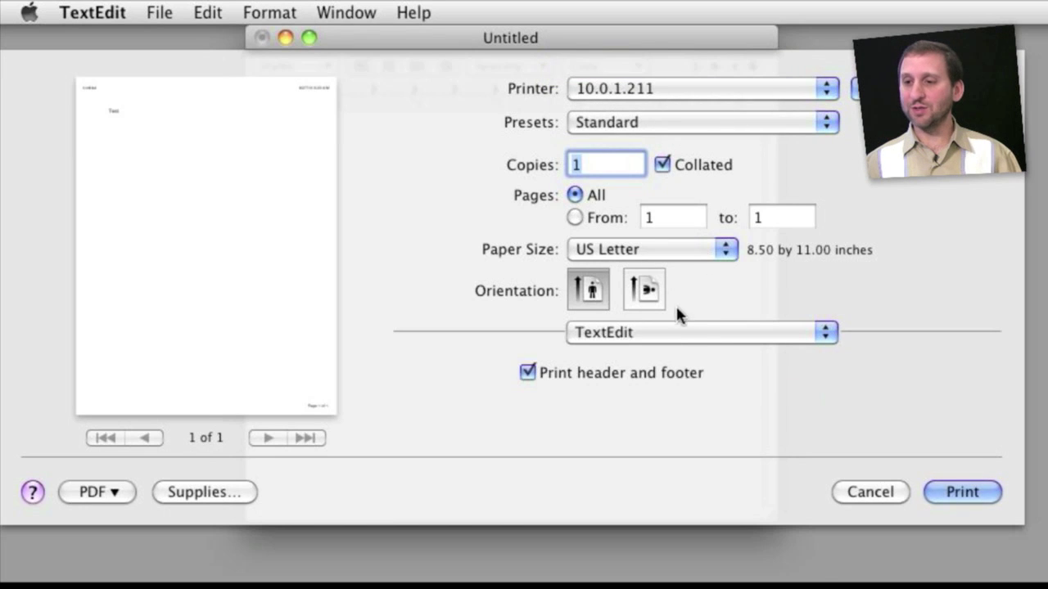
{"action": "left_click", "coordinate": [677, 331]}
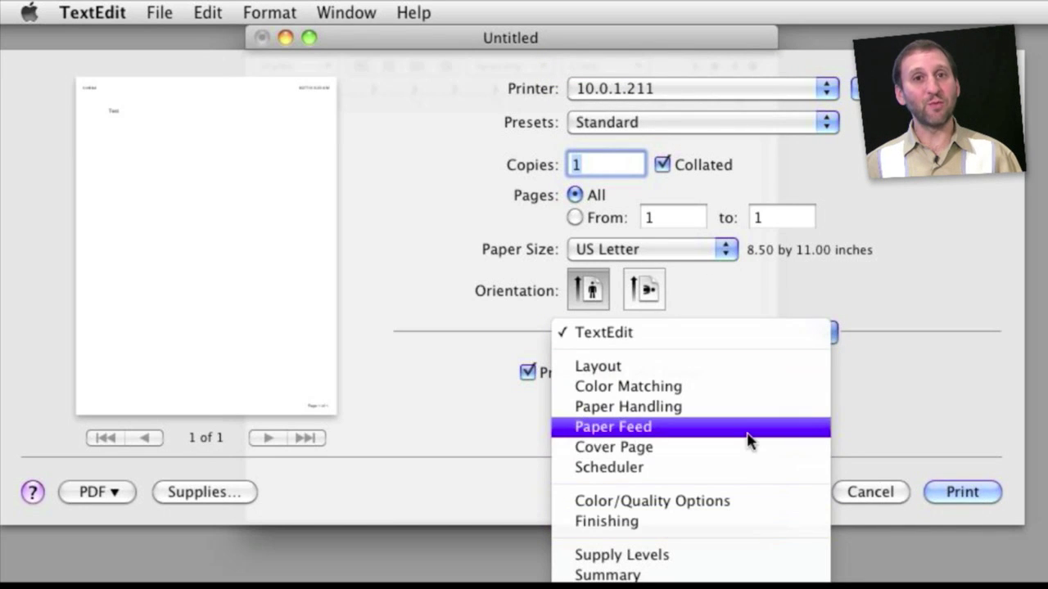
{"action": "left_click", "coordinate": [913, 390]}
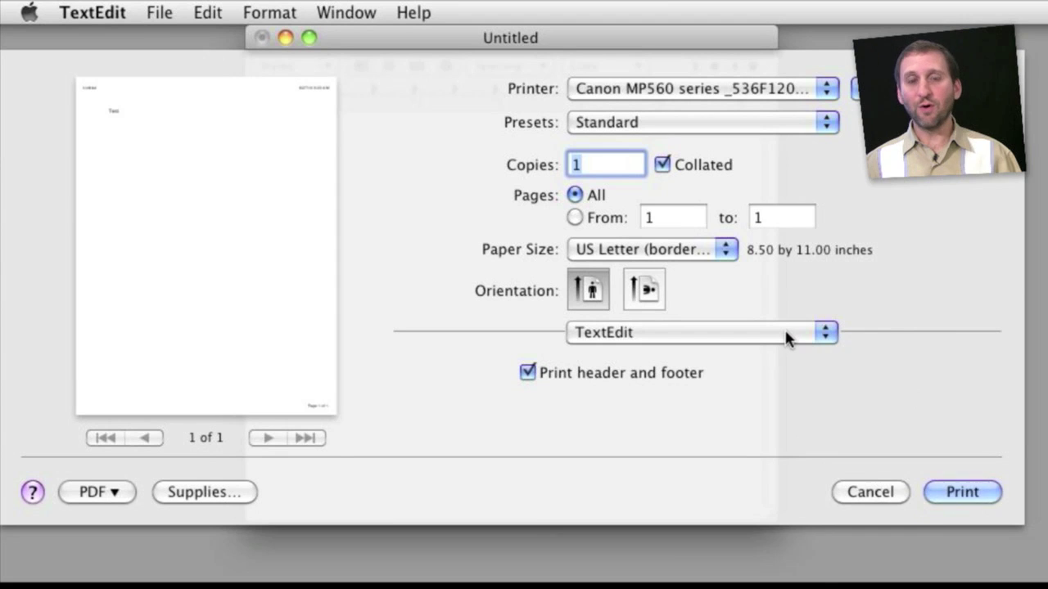
Step: View the Canon MP560's ink Supply Levels, then the 10.0.1.211 printer's toner Supply Levels
{"action": "left_click", "coordinate": [786, 339]}
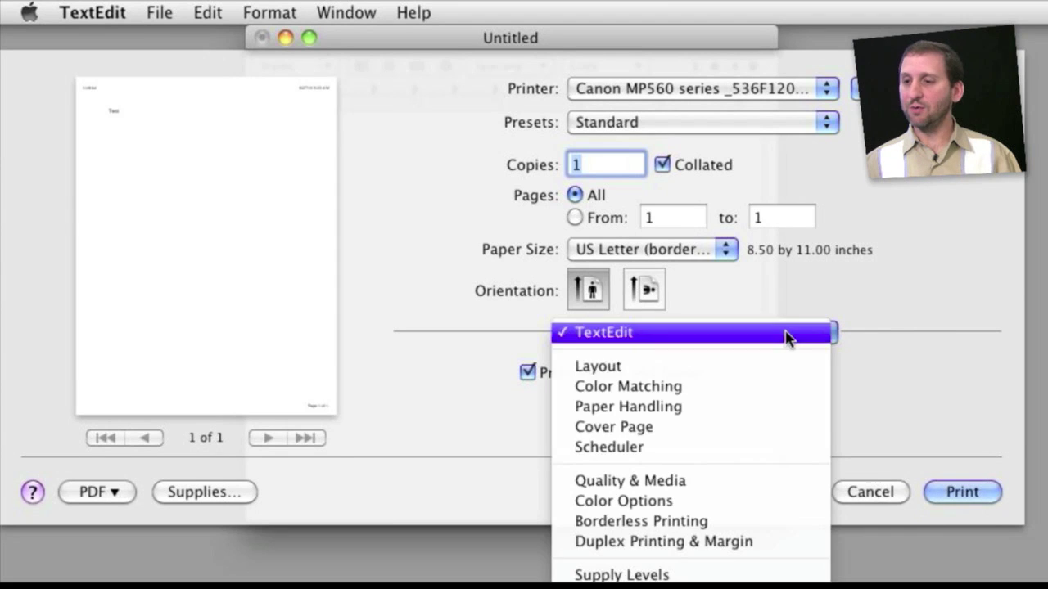
{"action": "left_click", "coordinate": [729, 575]}
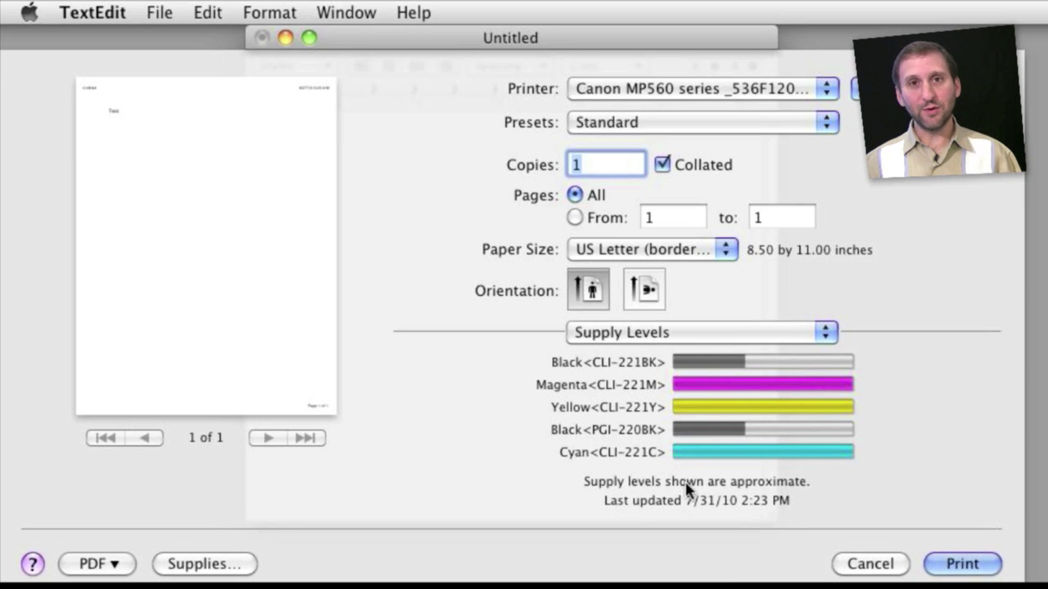
{"action": "left_click", "coordinate": [720, 88]}
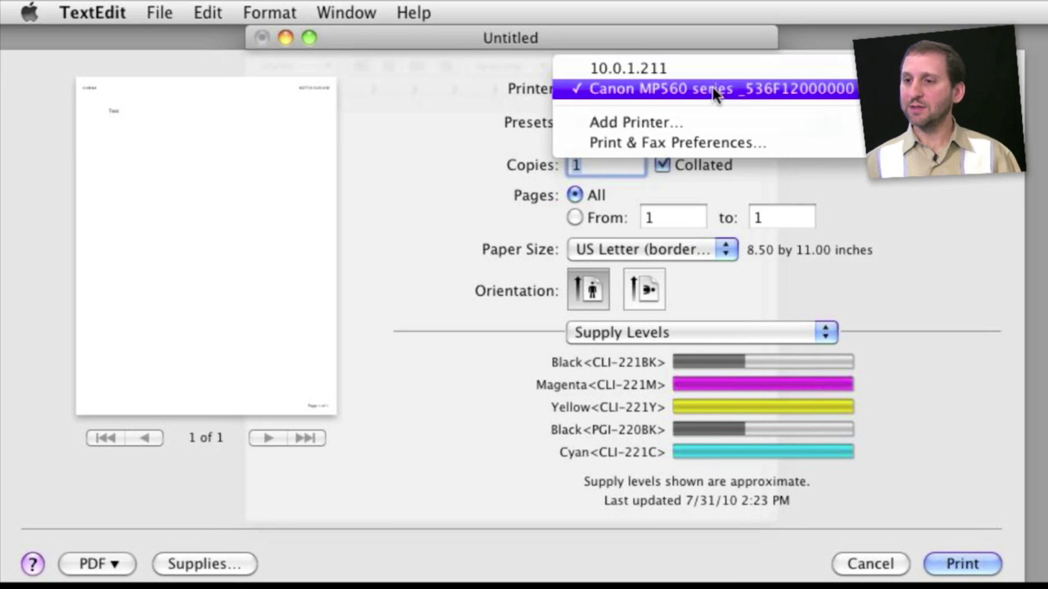
{"action": "left_click", "coordinate": [713, 69]}
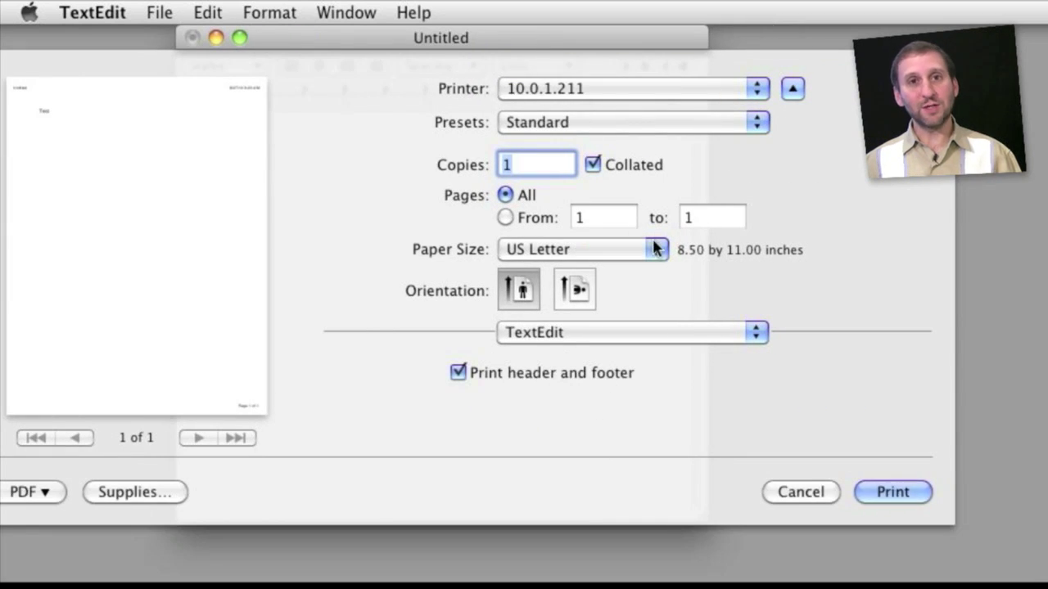
{"action": "left_click", "coordinate": [609, 332]}
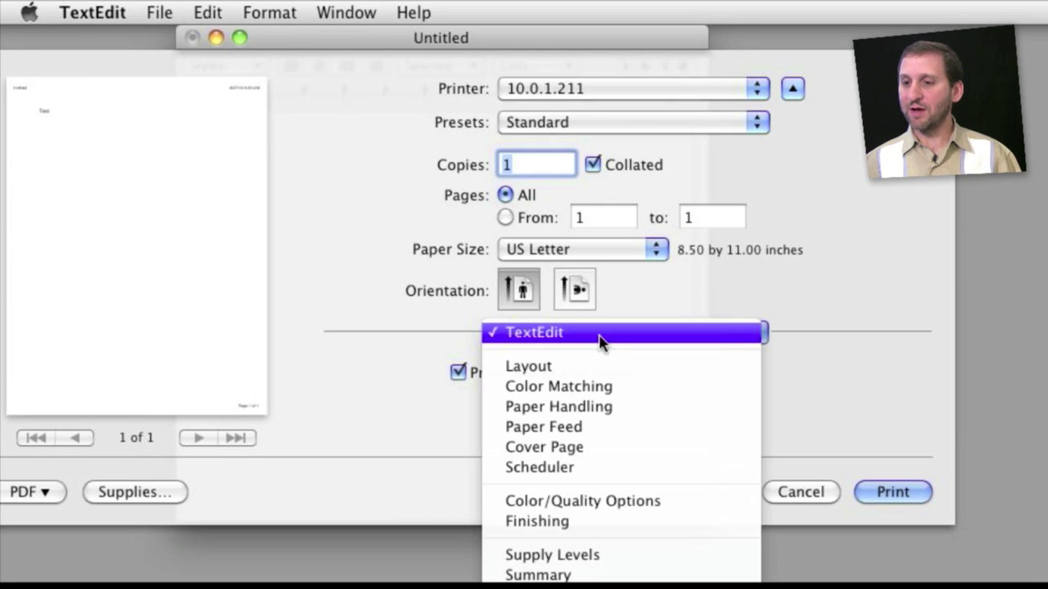
{"action": "left_click", "coordinate": [577, 557]}
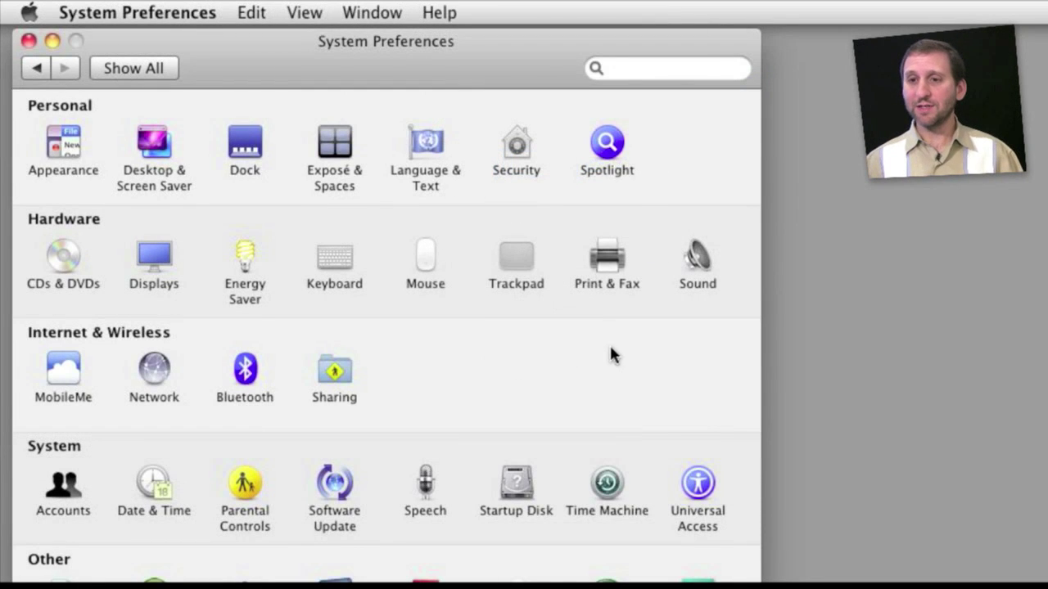
Step: In Print & Fax, review the Canon's Supply Levels and Utility, then open 10.0.1.211's Options & Supplies
{"action": "left_click", "coordinate": [616, 266]}
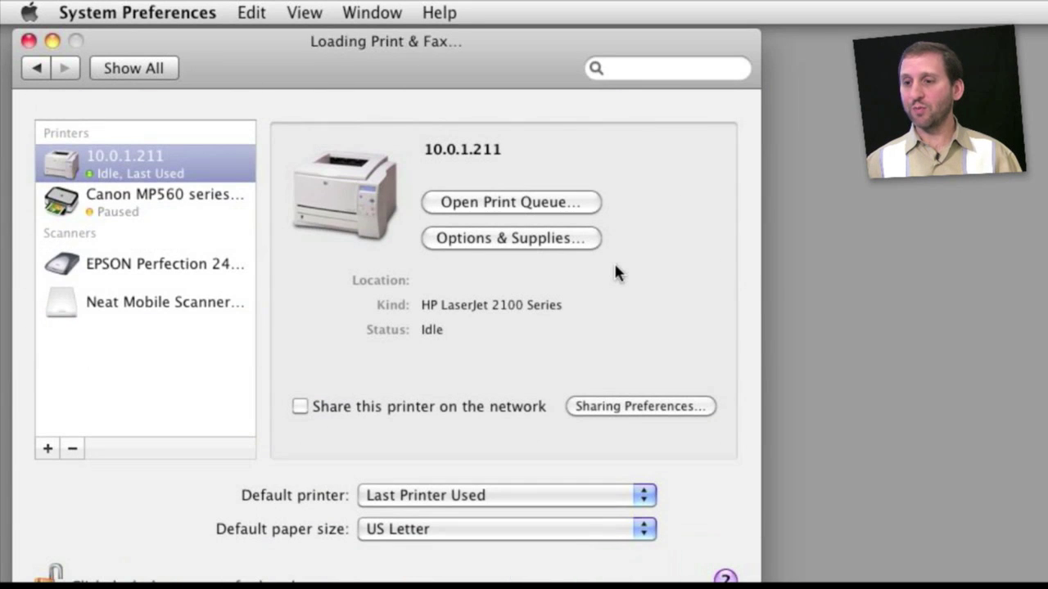
{"action": "left_click", "coordinate": [133, 209]}
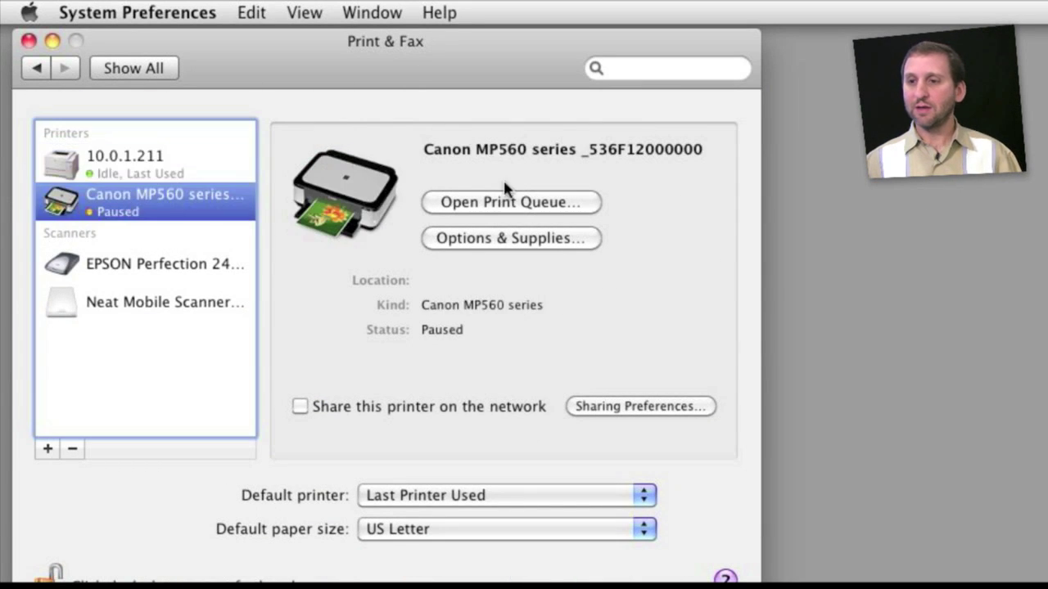
{"action": "left_click", "coordinate": [488, 243]}
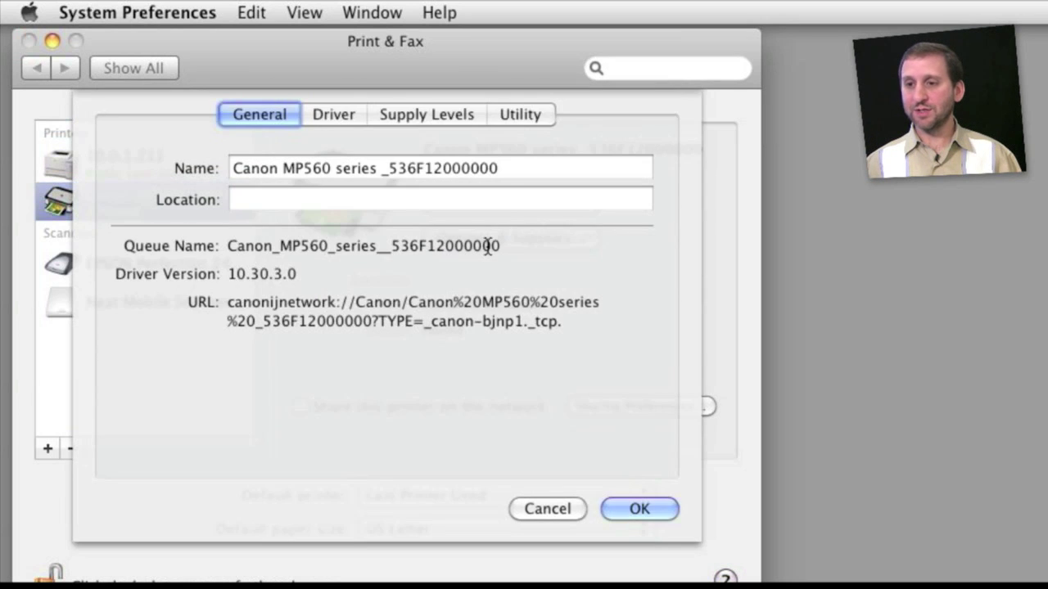
{"action": "left_click", "coordinate": [420, 118]}
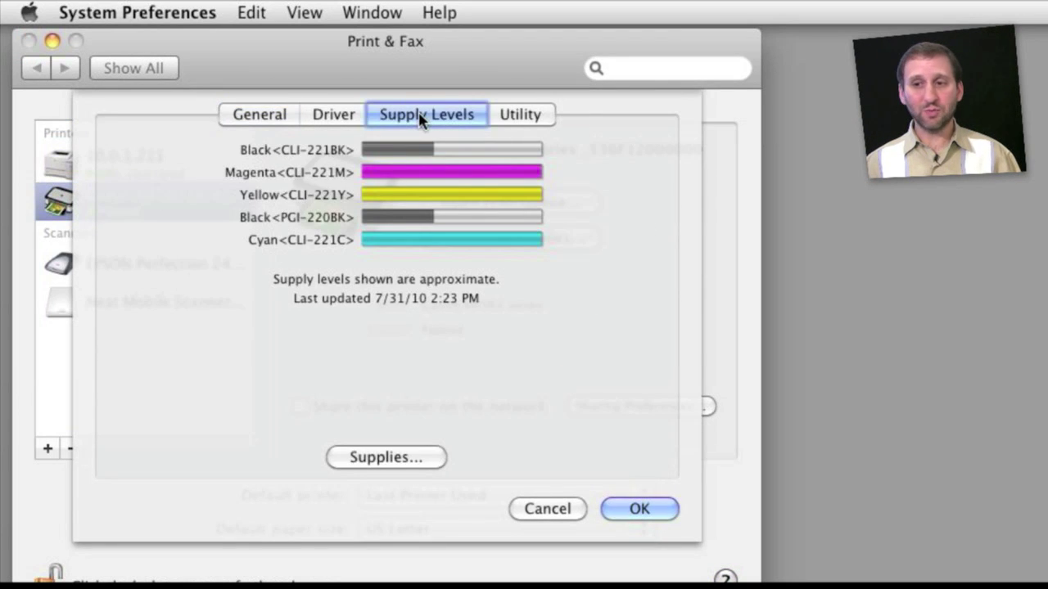
{"action": "left_click", "coordinate": [522, 118]}
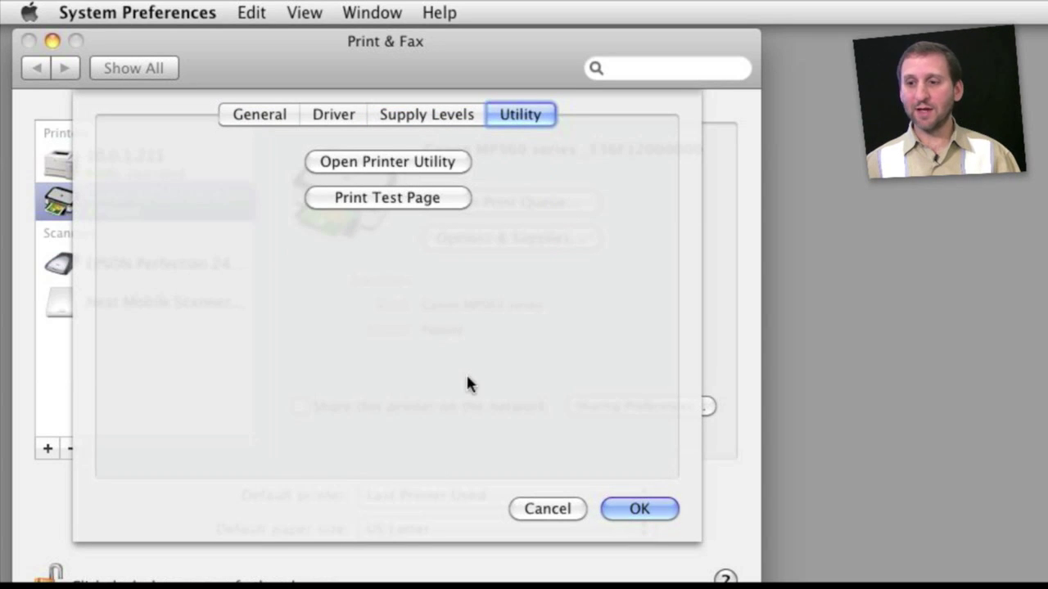
{"action": "left_click", "coordinate": [524, 503]}
{"action": "left_click", "coordinate": [141, 156]}
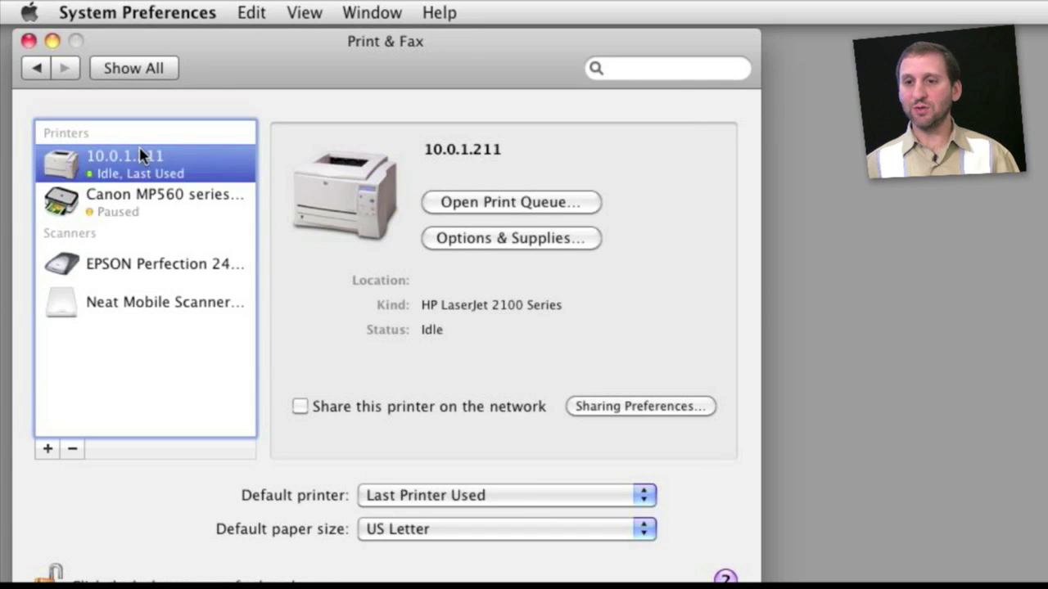
{"action": "left_click", "coordinate": [483, 235]}
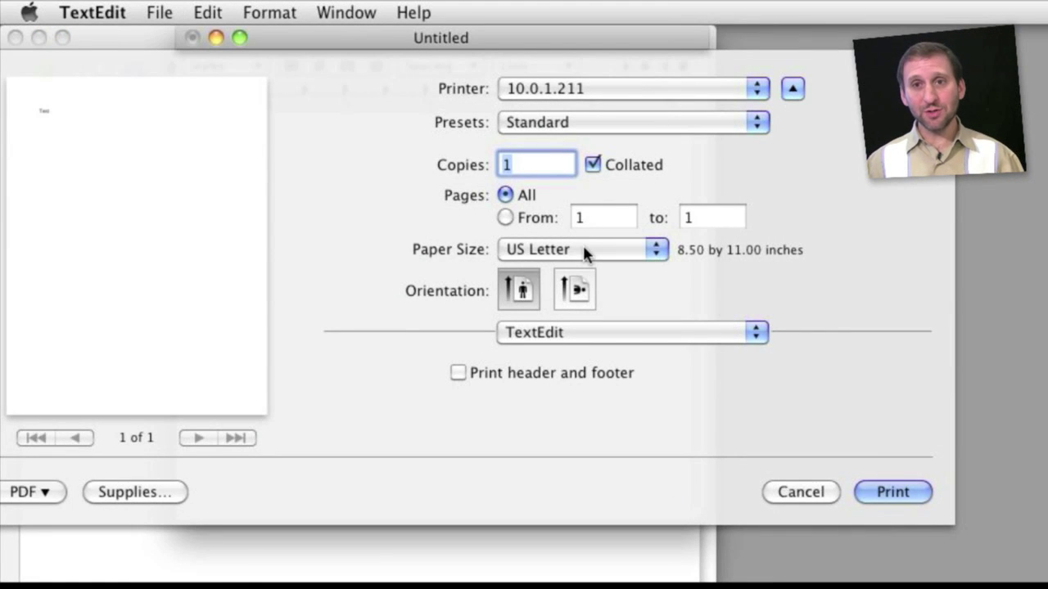
Step: Look over the option pane list for 10.0.1.211, keeping the TextEdit panel showing
{"action": "left_click", "coordinate": [585, 331]}
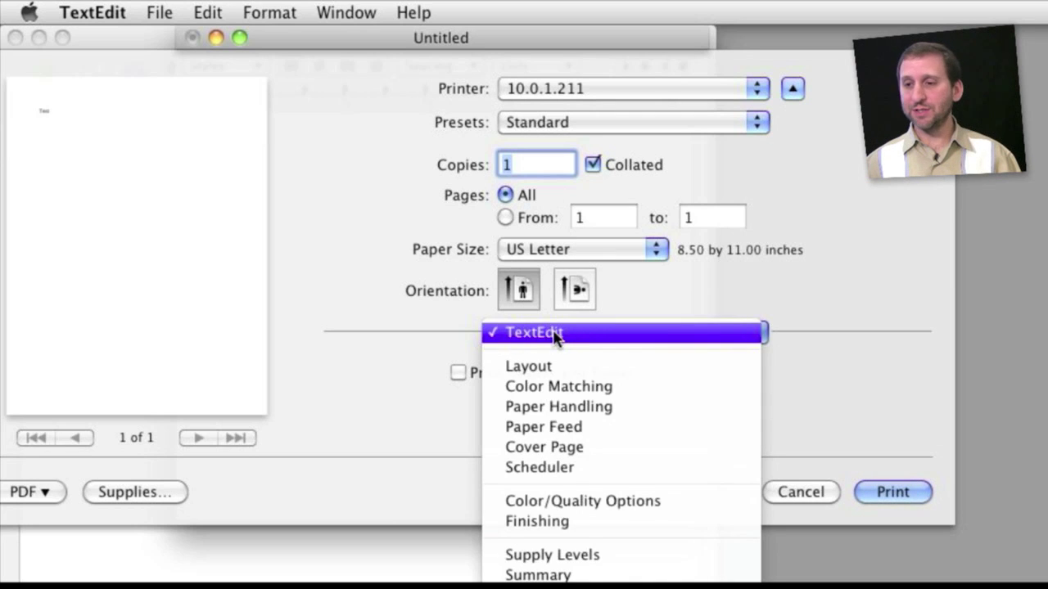
{"action": "left_click", "coordinate": [555, 334]}
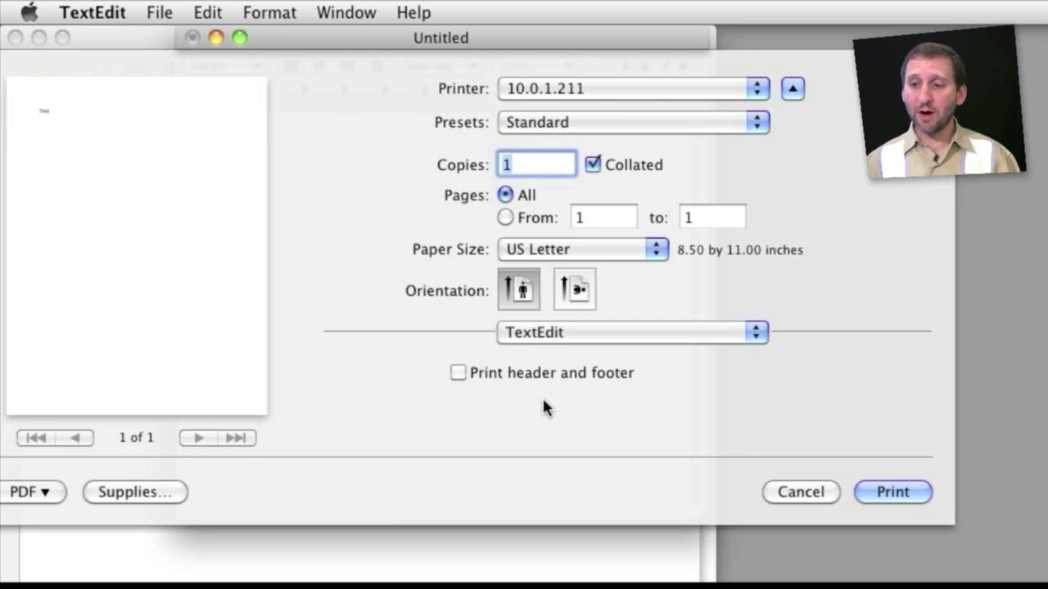
{"action": "left_click", "coordinate": [563, 328]}
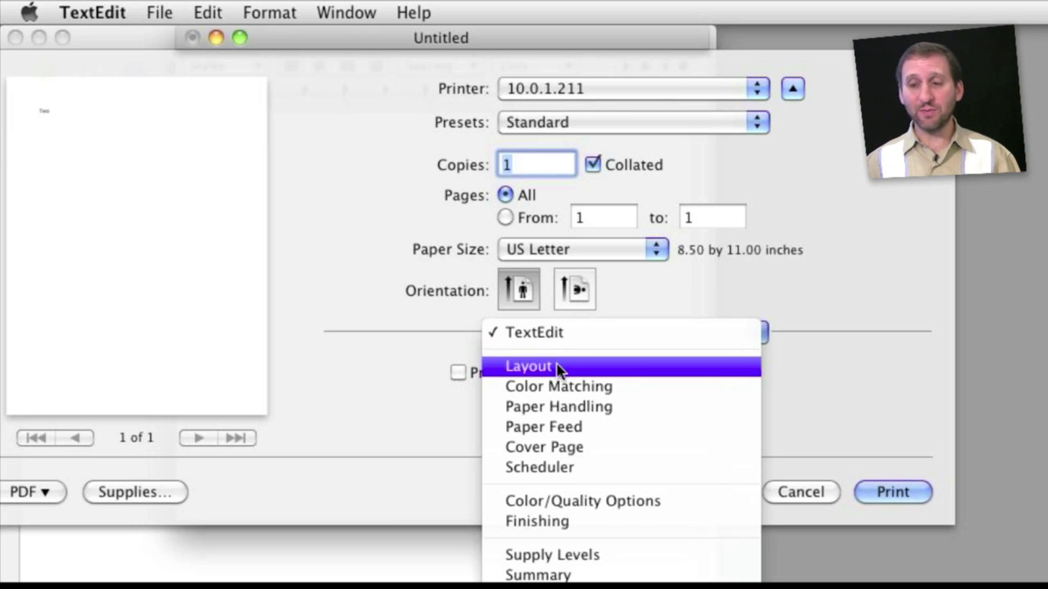
Step: In BBEdit, open the new document's print dialog expanded to the Text Printing options
{"action": "key", "text": "Escape"}
{"action": "key", "text": "super+Tab"}
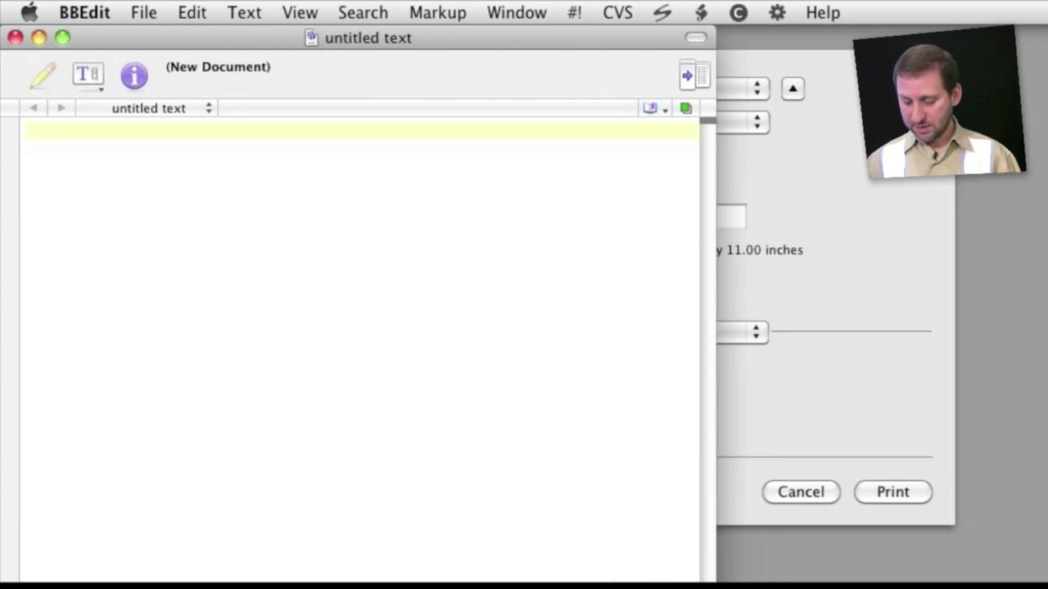
{"action": "key", "text": "super+p"}
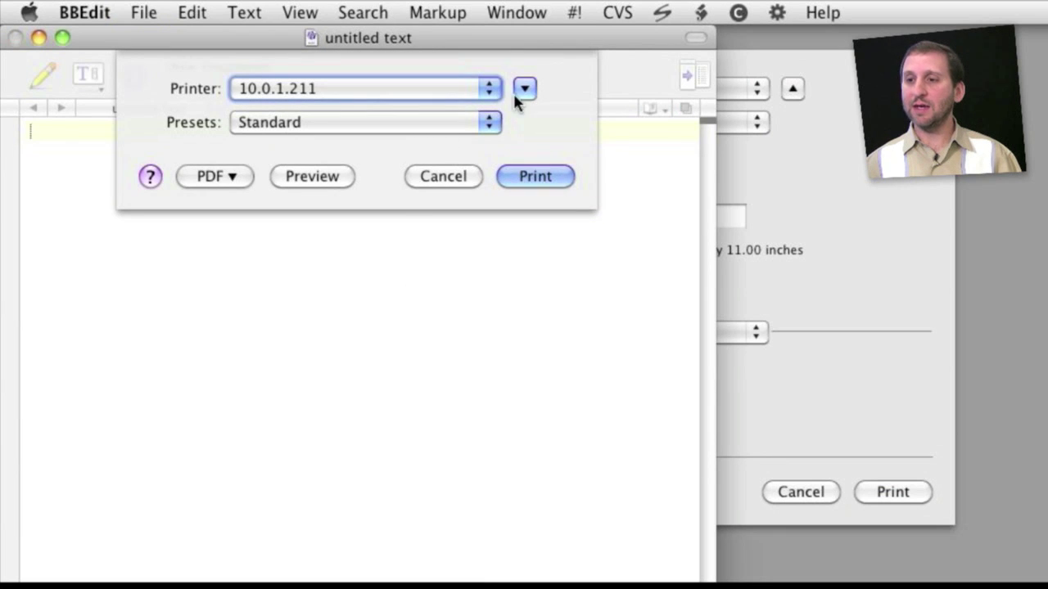
{"action": "left_click", "coordinate": [523, 90]}
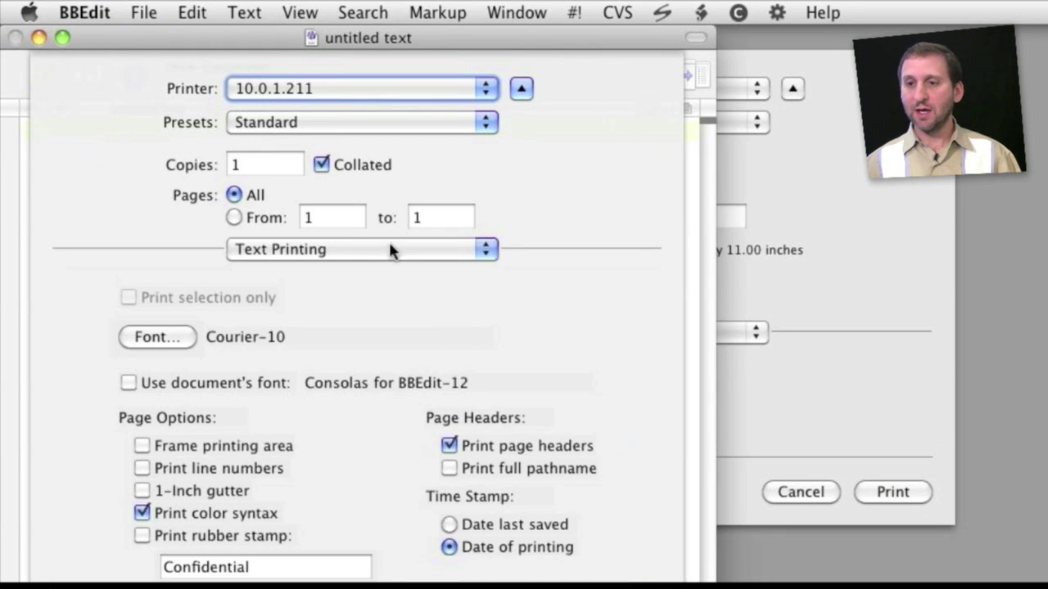
{"action": "left_click", "coordinate": [343, 251]}
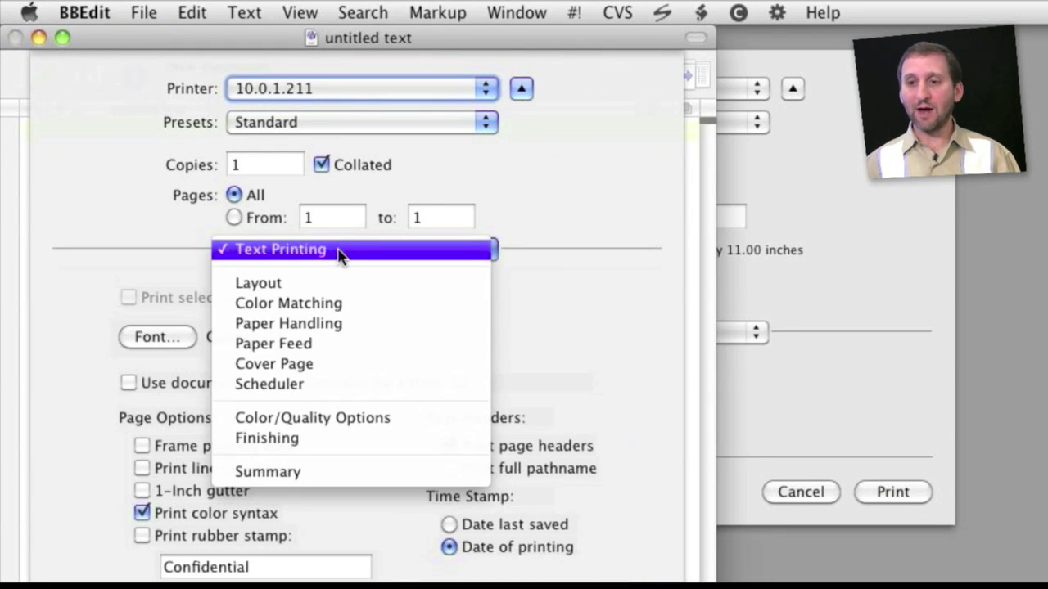
{"action": "left_click", "coordinate": [69, 251]}
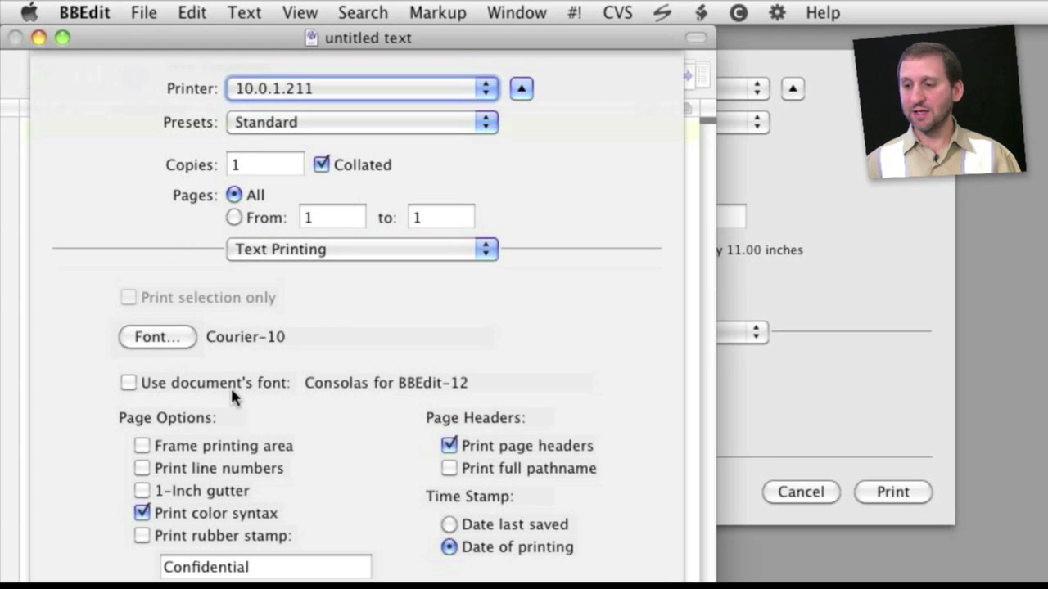